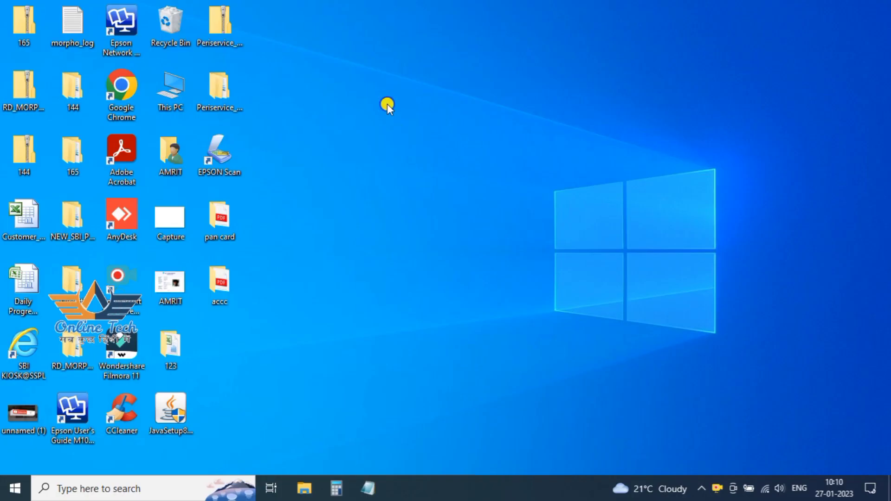
right_click(387, 104)
left_click(419, 144)
right_click(359, 78)
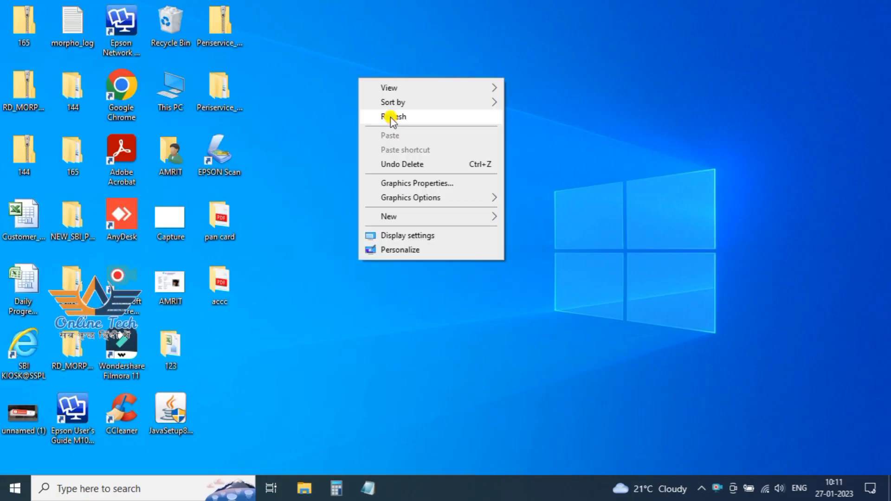
left_click(392, 116)
right_click(385, 96)
left_click(410, 135)
right_click(392, 106)
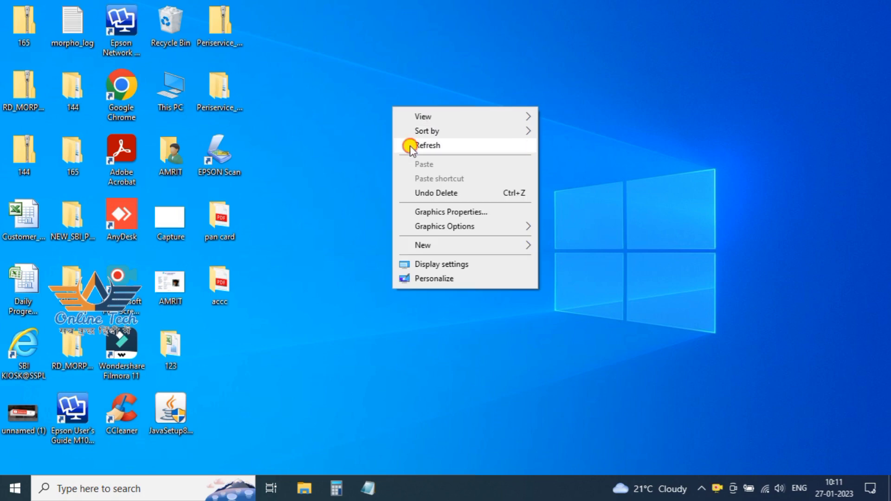
left_click(411, 144)
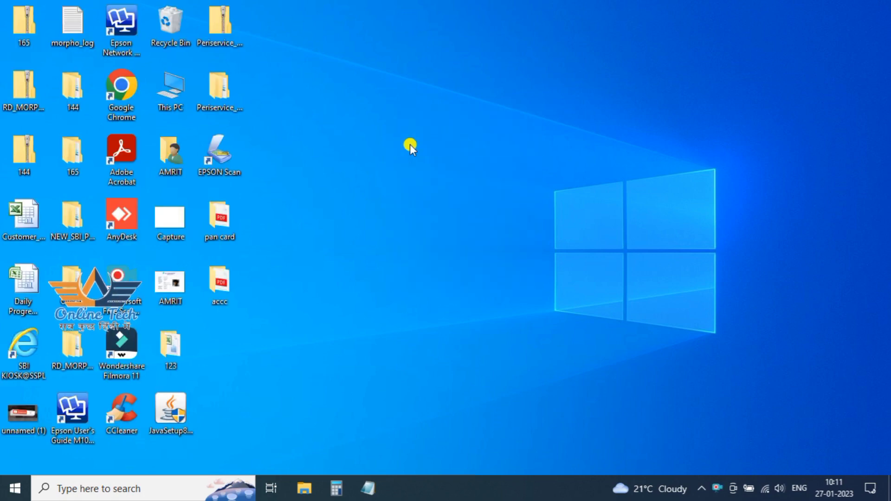
right_click(411, 144)
left_click(440, 183)
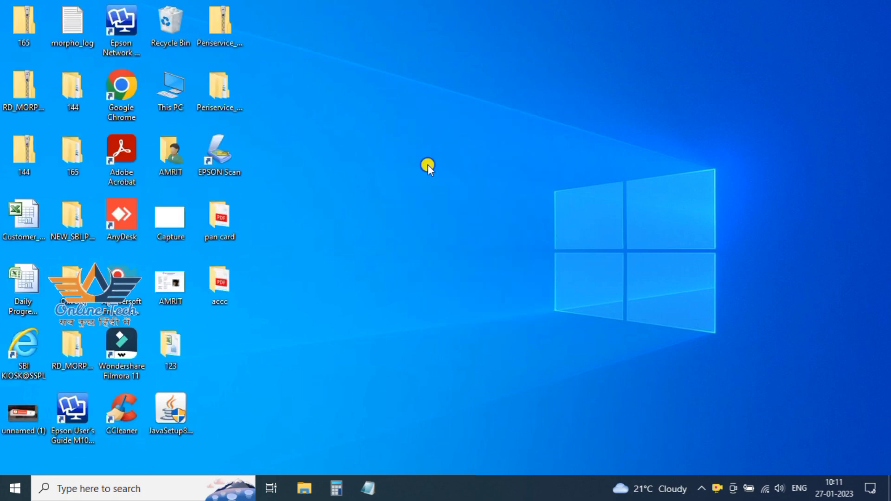
right_click(427, 165)
left_click(456, 203)
right_click(415, 163)
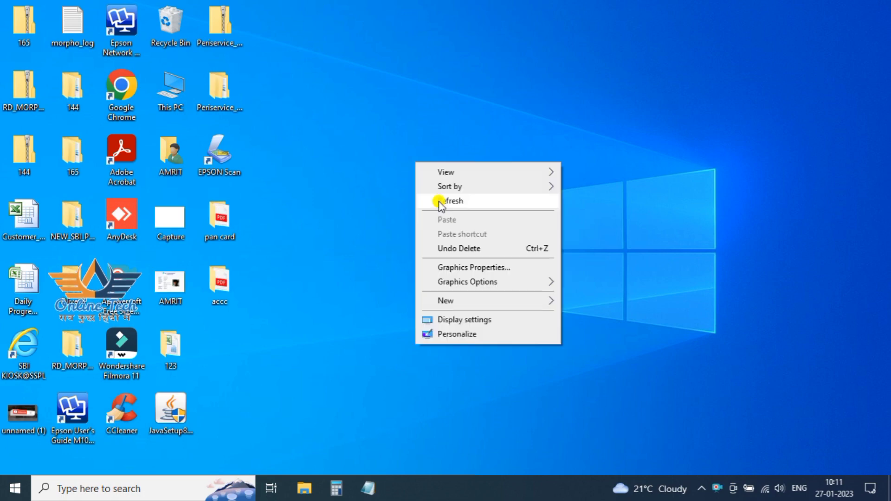
left_click(439, 201)
right_click(430, 158)
left_click(447, 190)
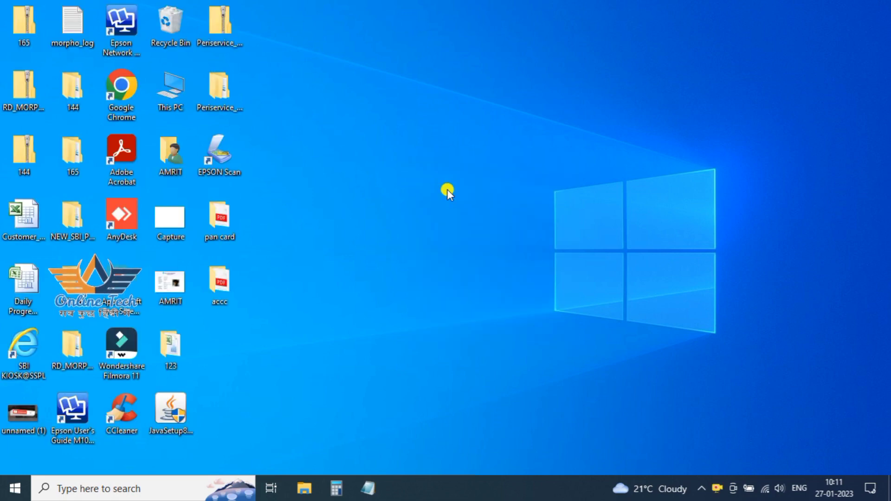
- Search for Internet Explorer, launch it, and close the Microsoft Edge window that opens over it
left_click(65, 479)
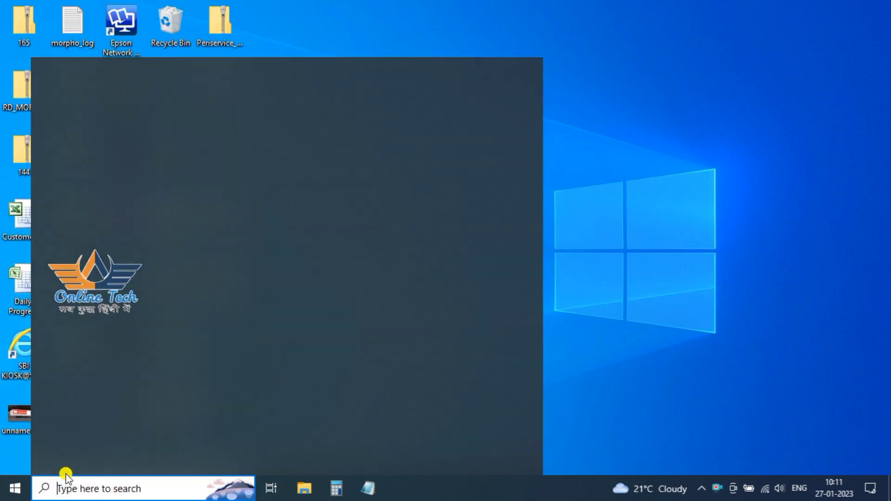
type("in")
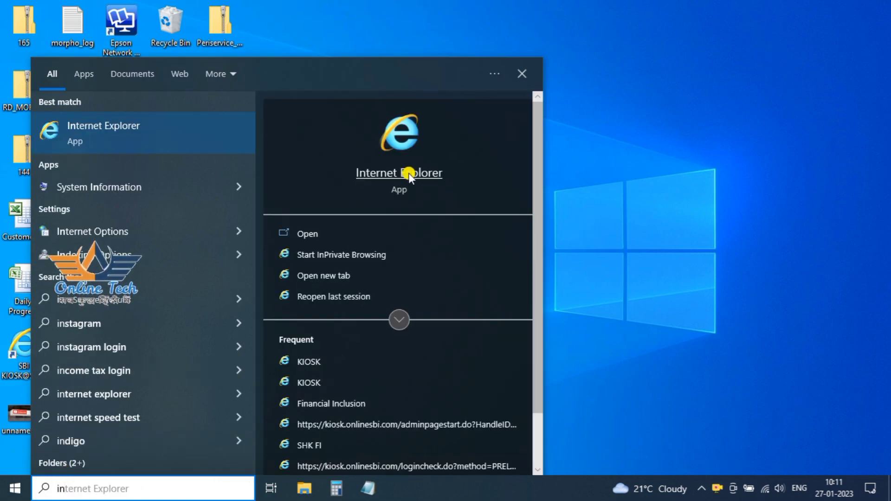
left_click(407, 169)
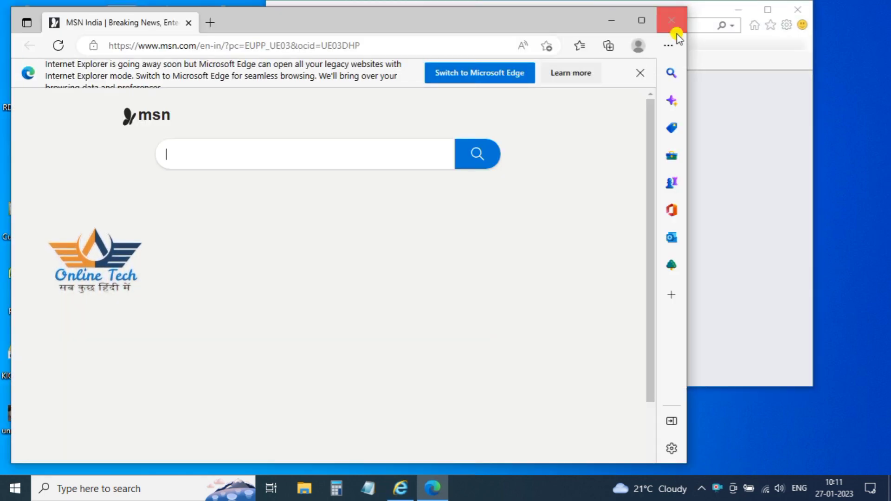
left_click(669, 24)
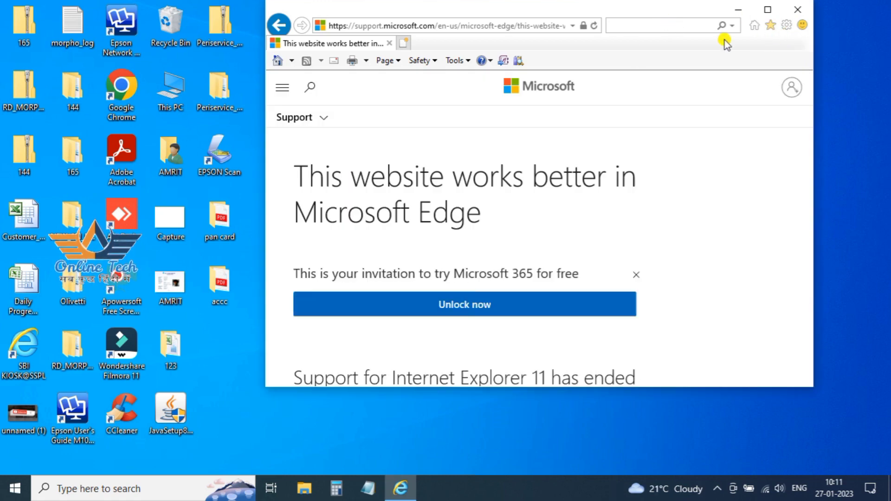
left_click(788, 24)
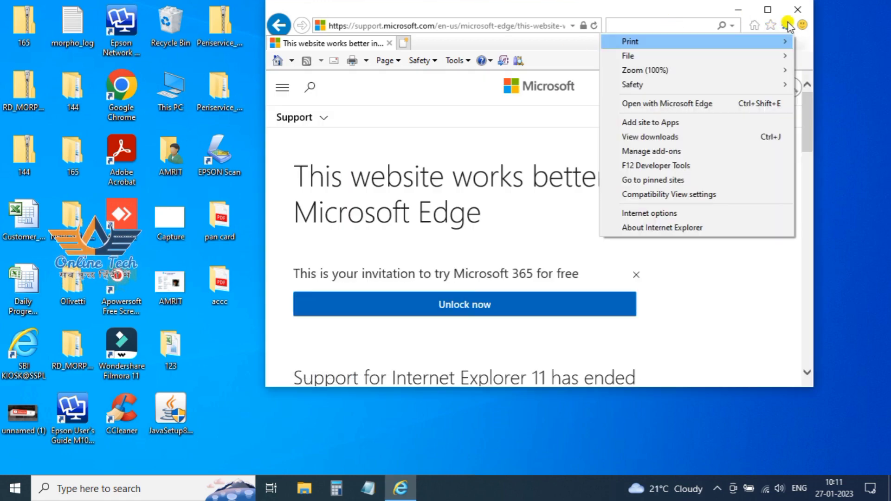
left_click(650, 214)
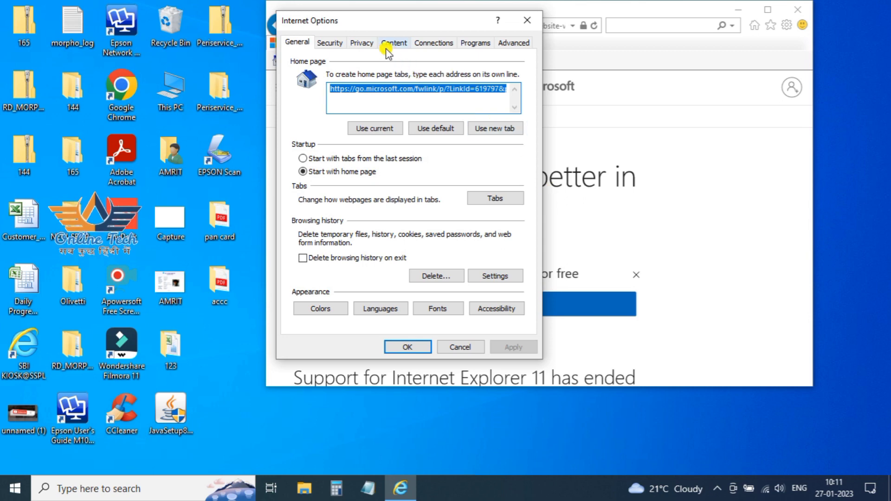
left_click(336, 43)
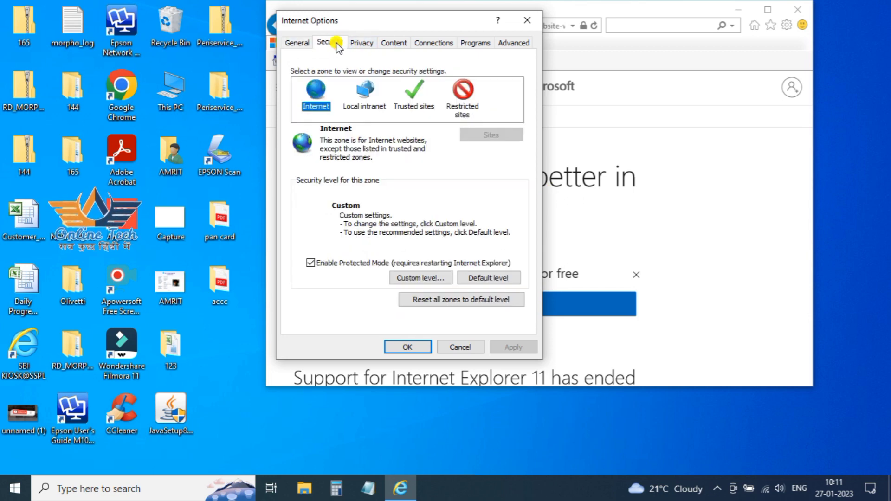
left_click(418, 96)
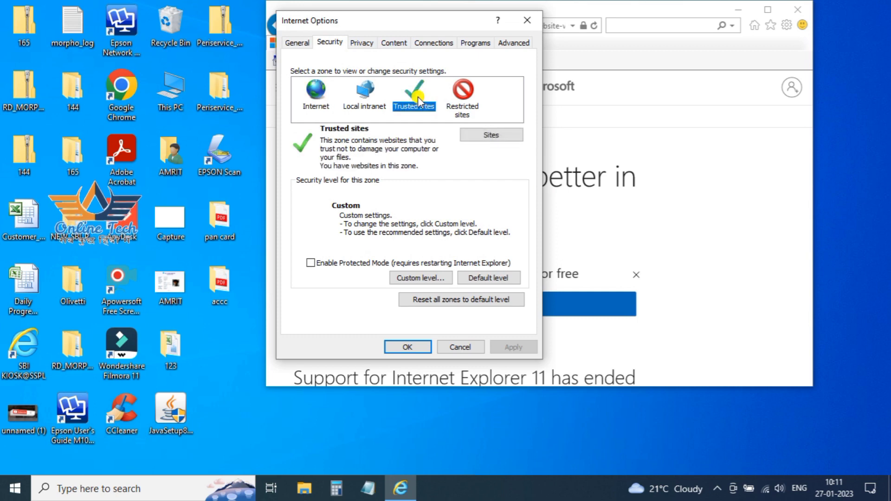
left_click(528, 20)
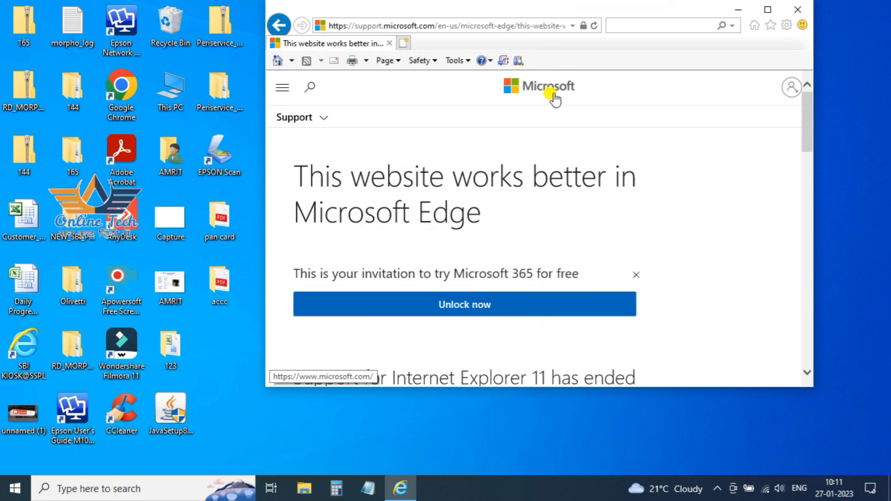
- Enable "Initialize and script ActiveX controls not marked as safe for scripting" for the Trusted sites zone, save the options, and close Internet Explorer
left_click(789, 27)
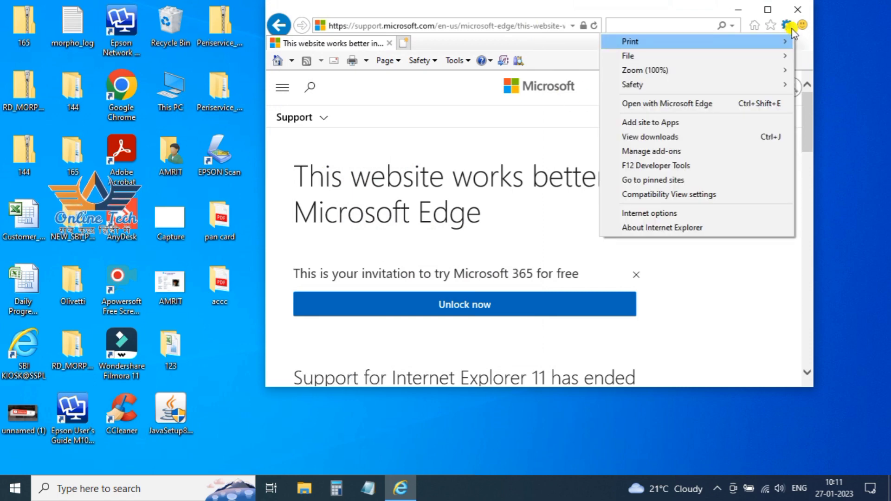
left_click(652, 214)
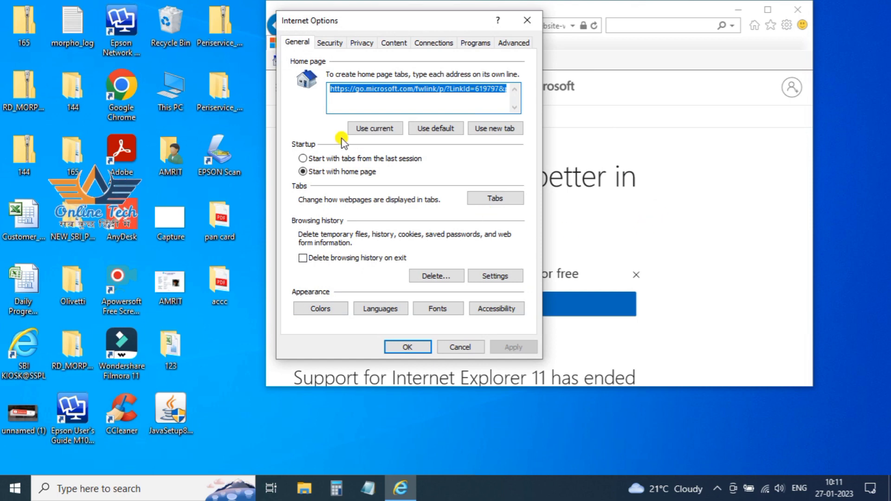
left_click(328, 45)
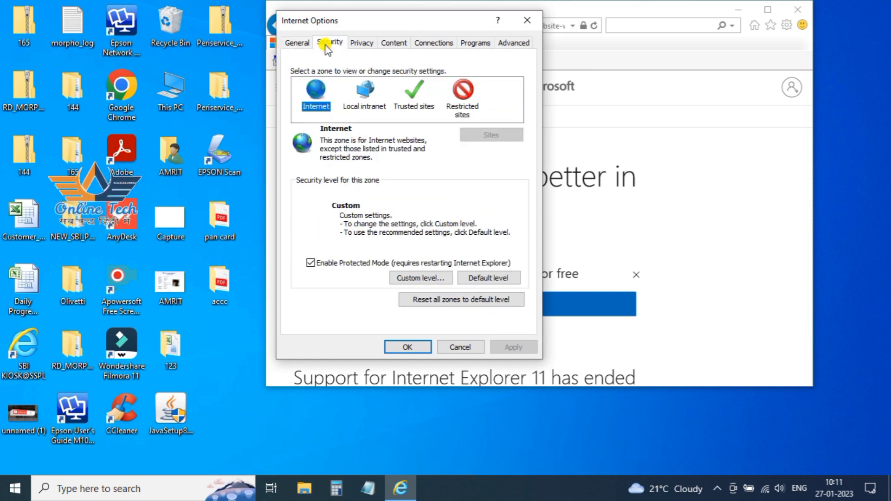
left_click(426, 106)
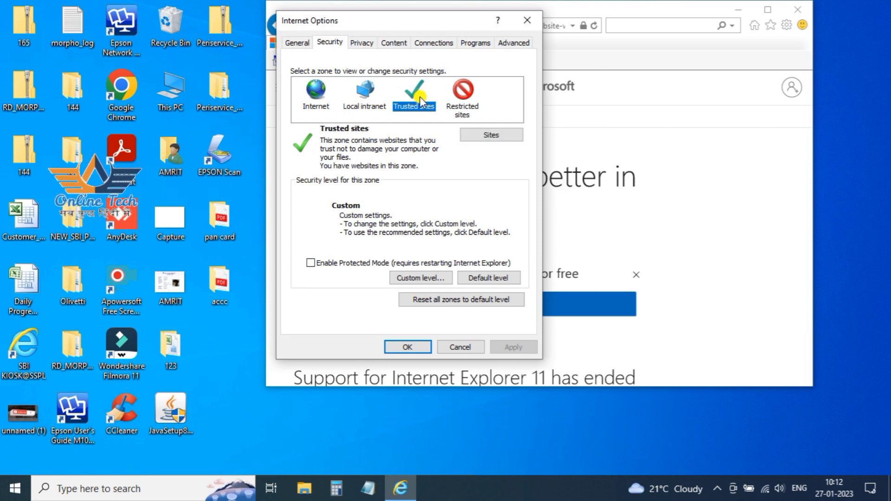
left_click(420, 279)
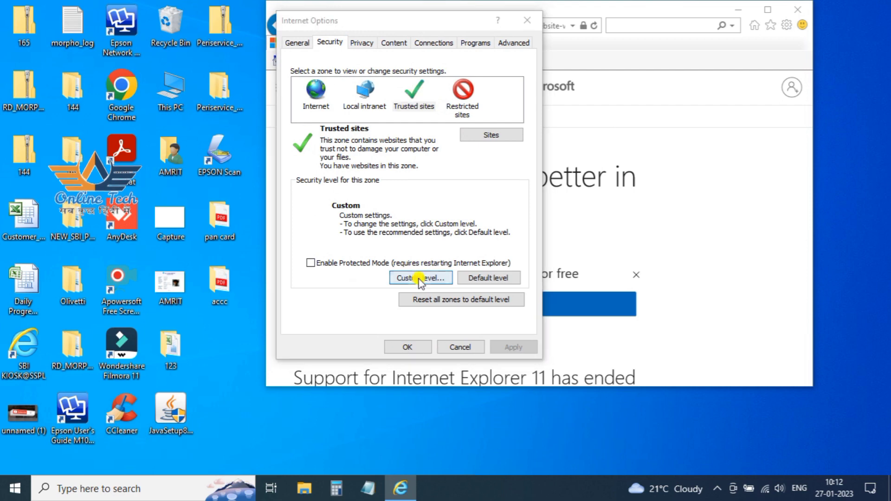
key("i")
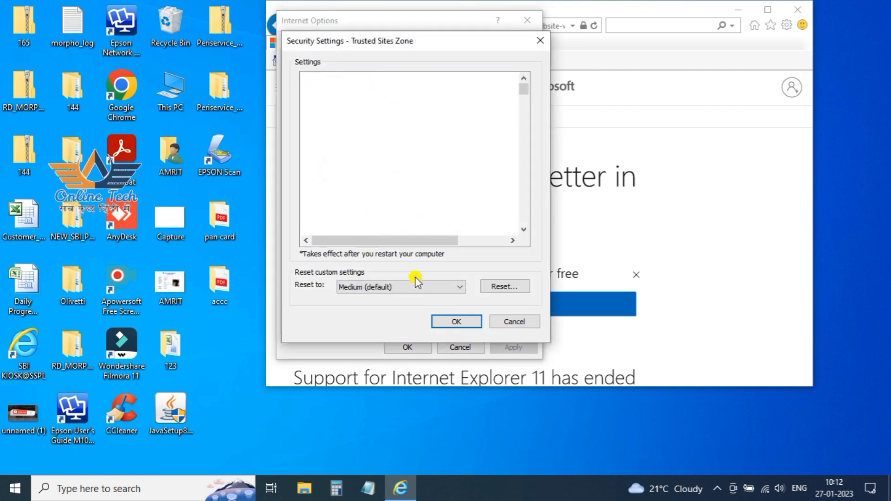
scroll(403, 201, "down", 1)
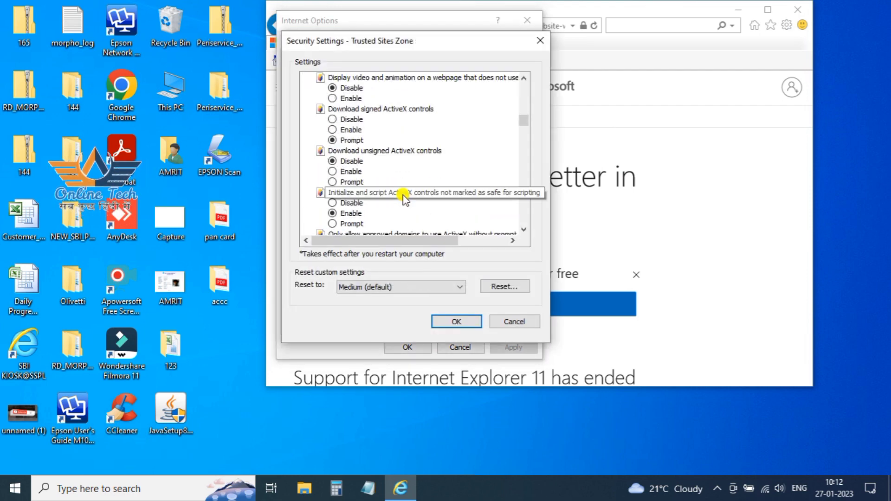
left_click(343, 215)
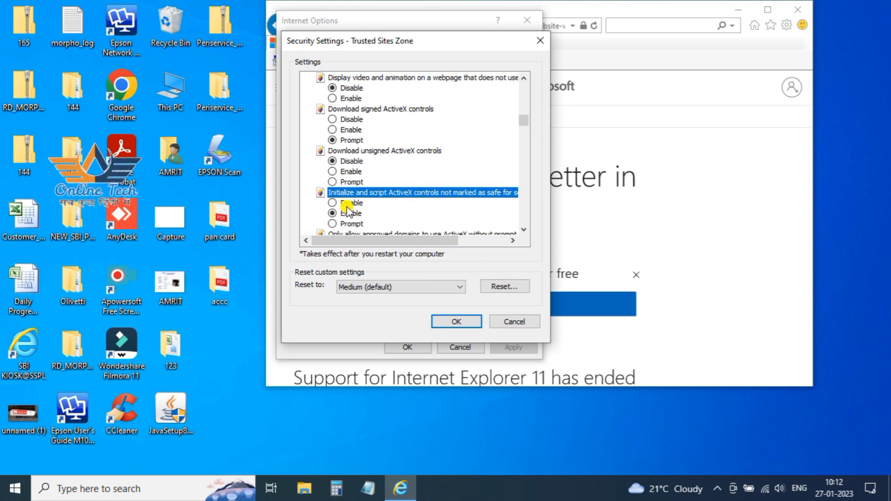
left_click(454, 322)
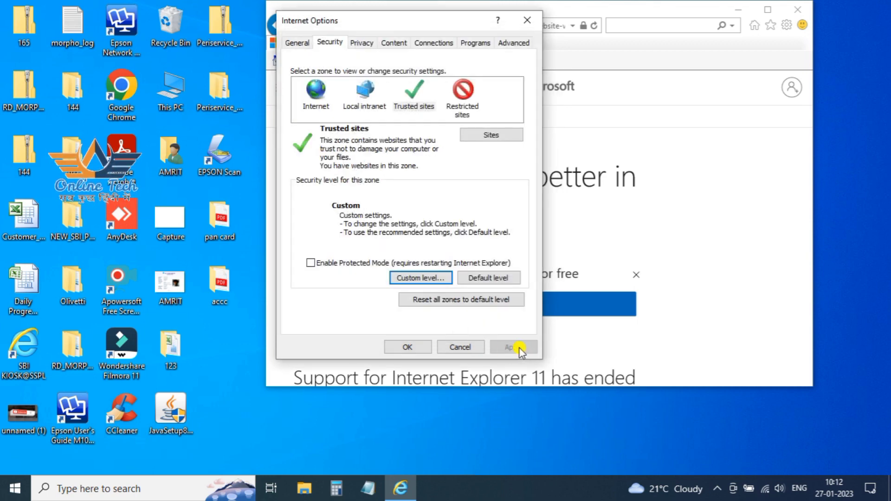
left_click(419, 346)
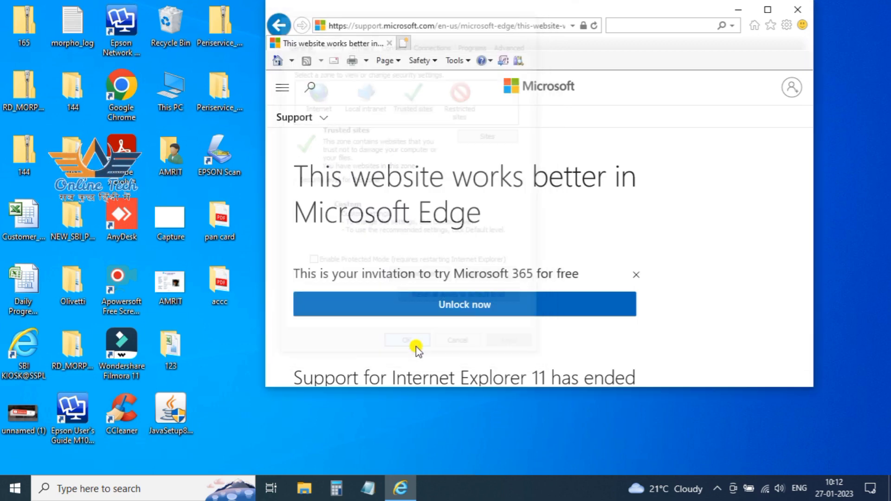
left_click(795, 10)
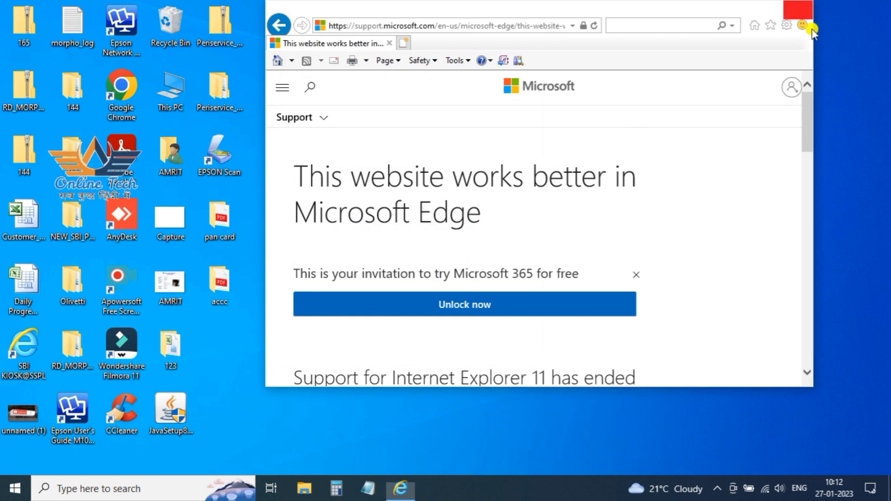
right_click(523, 75)
left_click(570, 115)
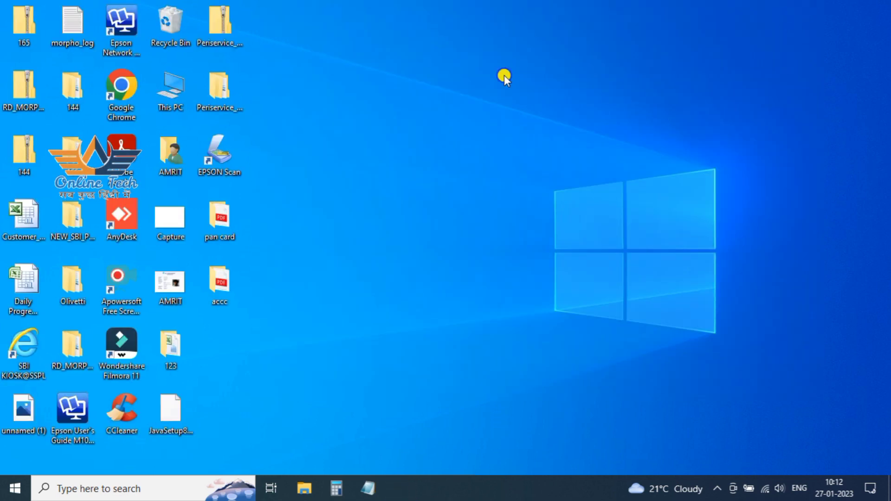
right_click(504, 76)
left_click(541, 114)
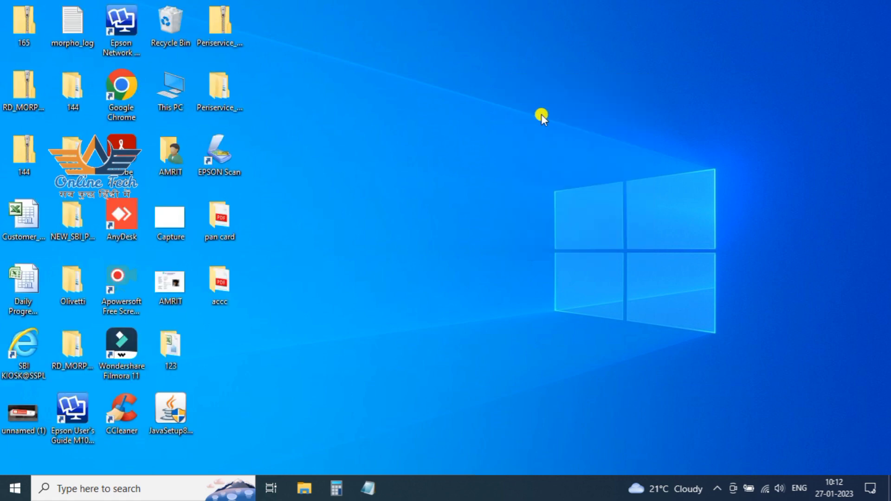
- Reopen Internet Explorer from the recent searches and close the Microsoft Edge window showing MSN
left_click(166, 487)
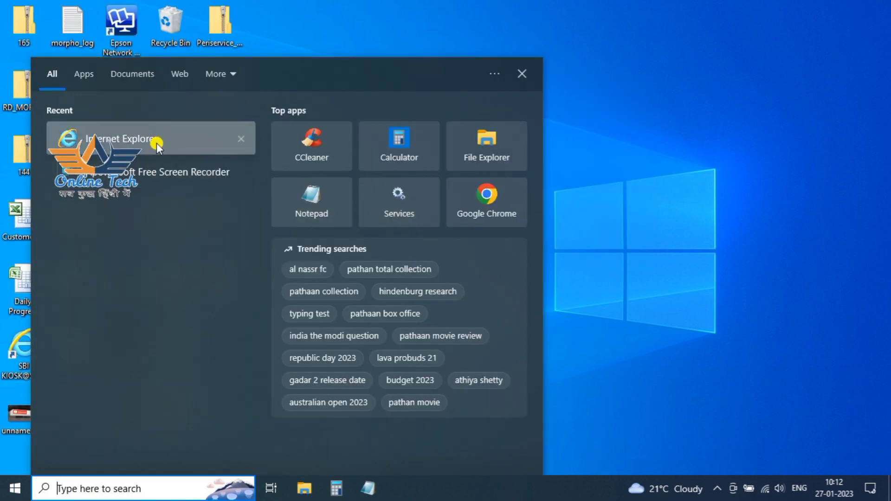
left_click(86, 140)
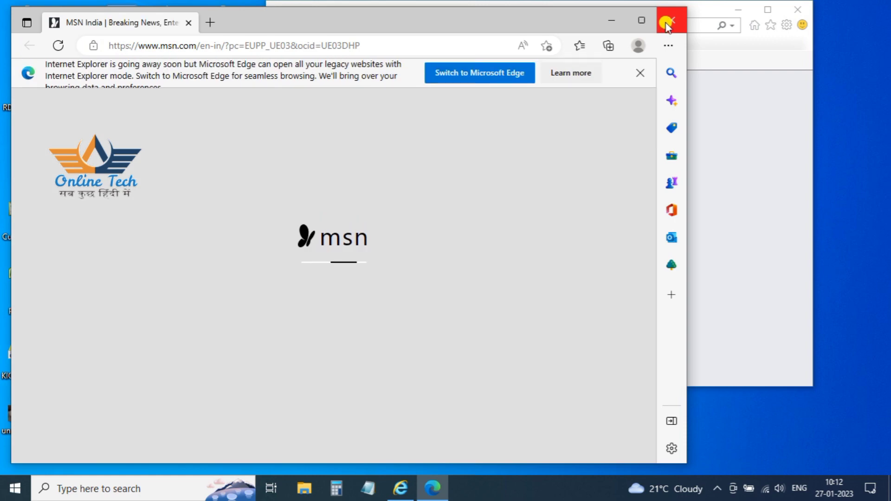
left_click(671, 23)
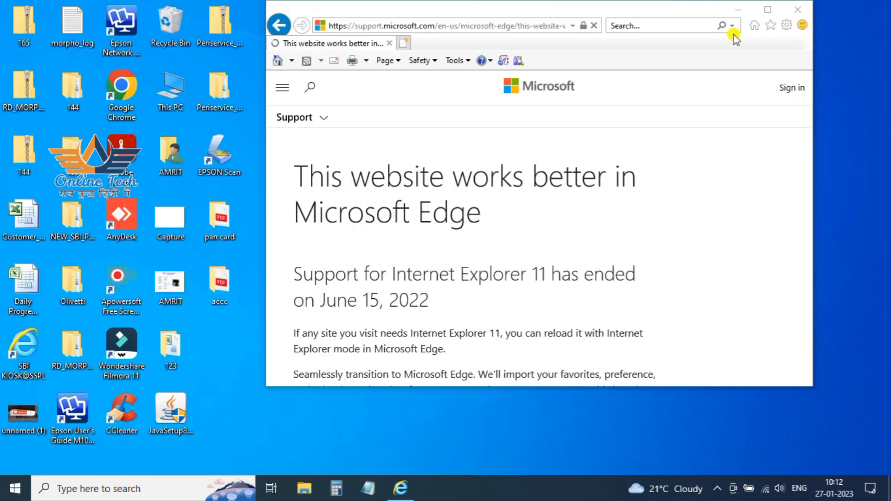
- Open the Trusted sites zone's custom security settings and check the "Initialize and script ActiveX controls not marked as safe for scripting" option
left_click(787, 25)
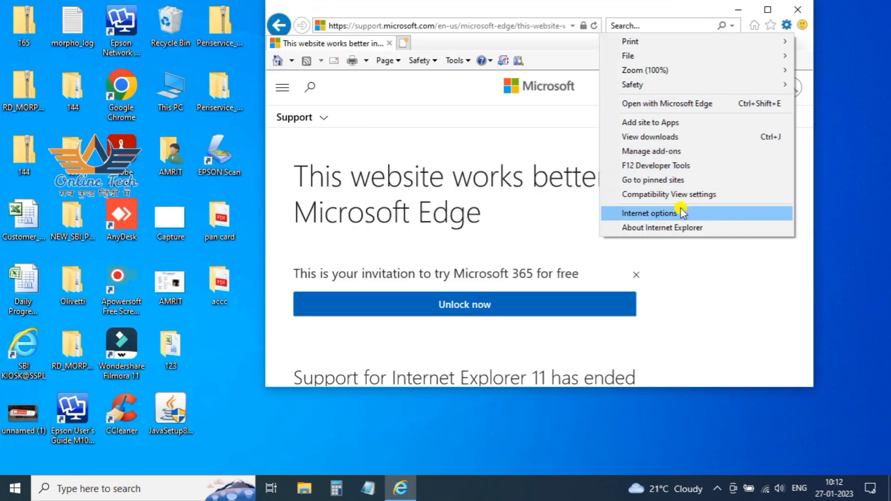
left_click(654, 213)
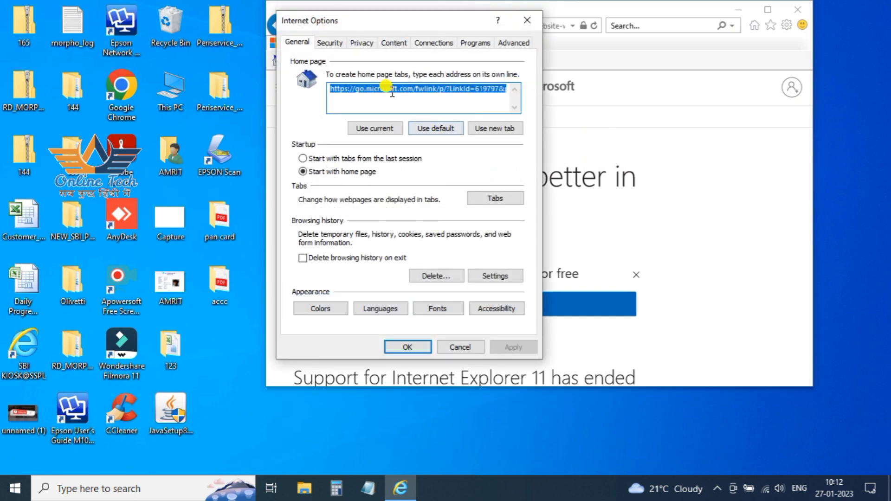
left_click(335, 44)
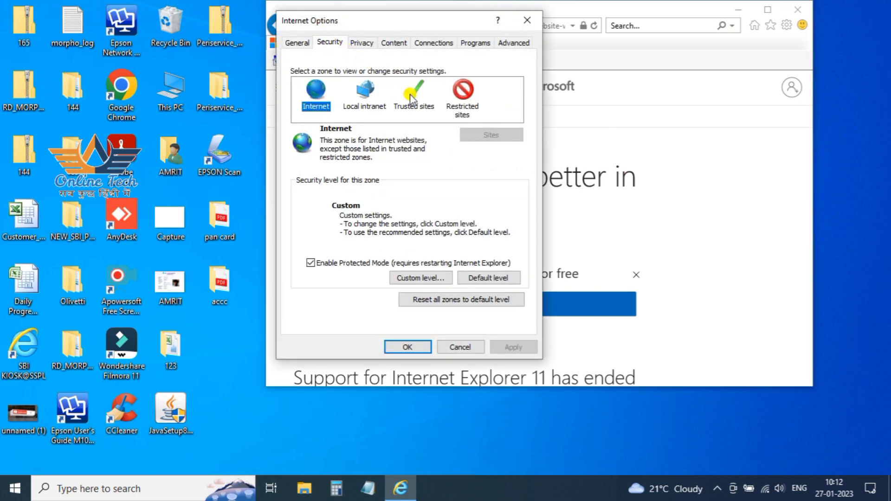
left_click(419, 102)
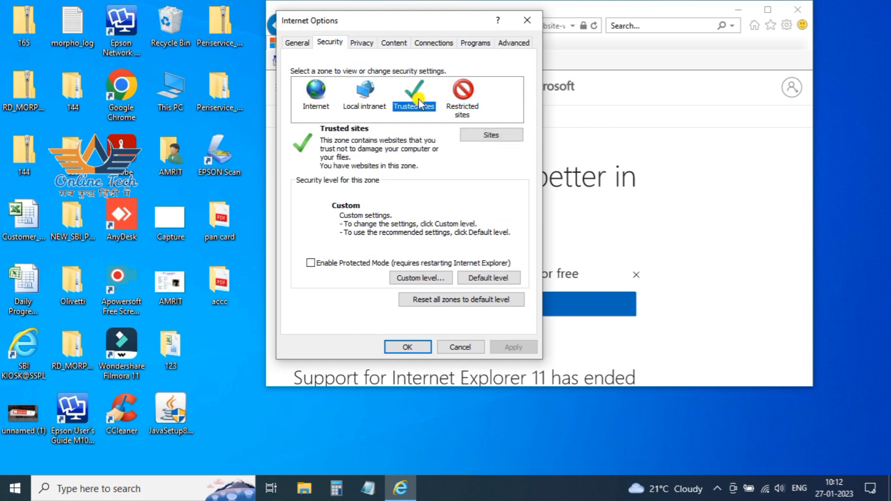
left_click(420, 278)
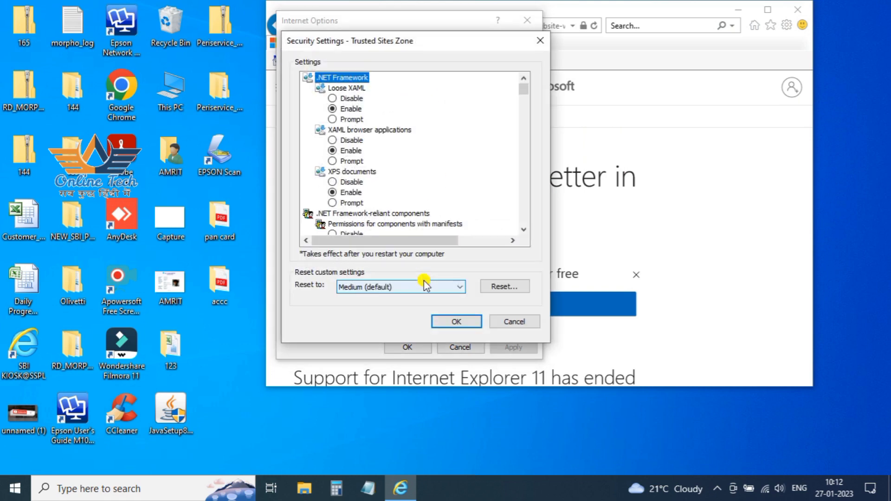
key("i")
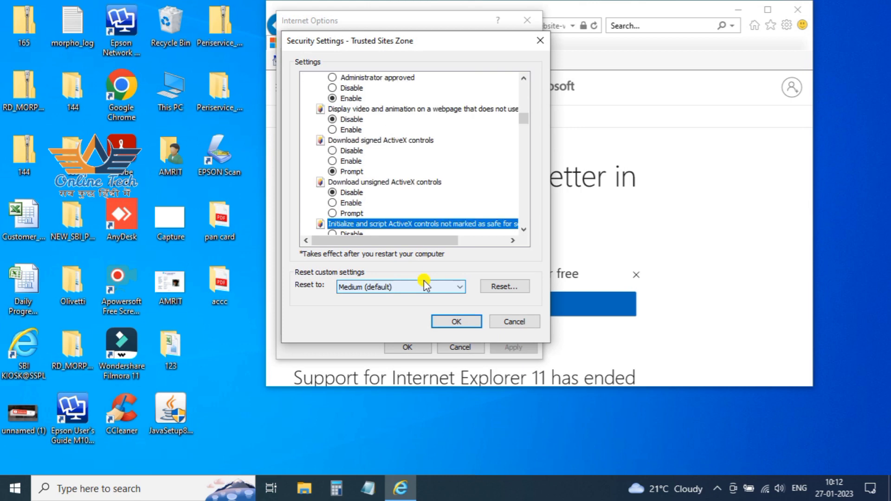
scroll(477, 191, "down", 1)
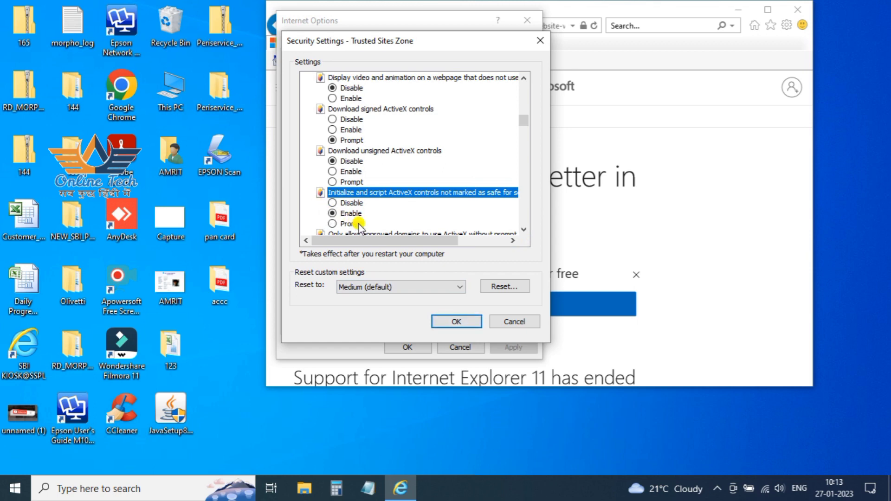
- Accept the Trusted sites zone settings and the Internet options, and close Internet Explorer
left_click(455, 321)
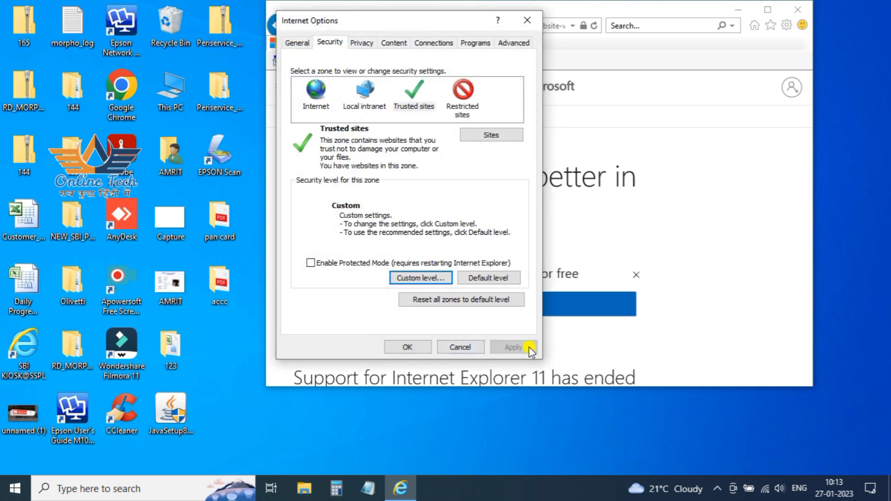
left_click(408, 348)
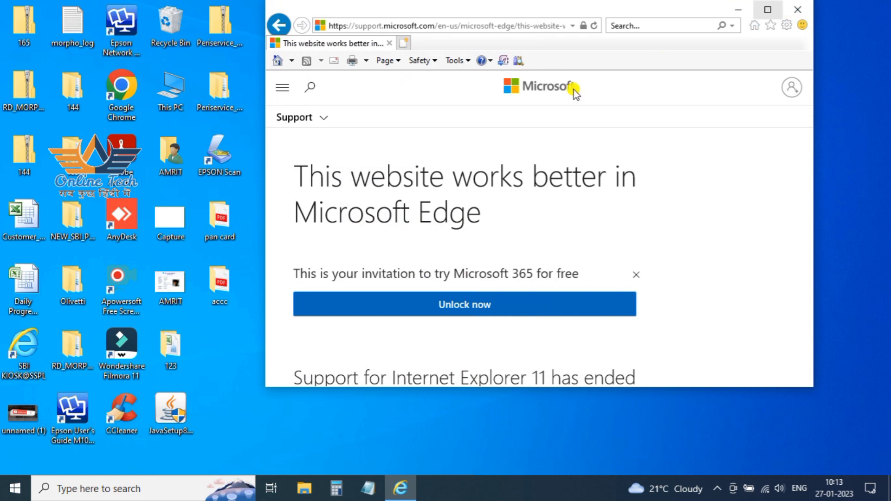
left_click(798, 10)
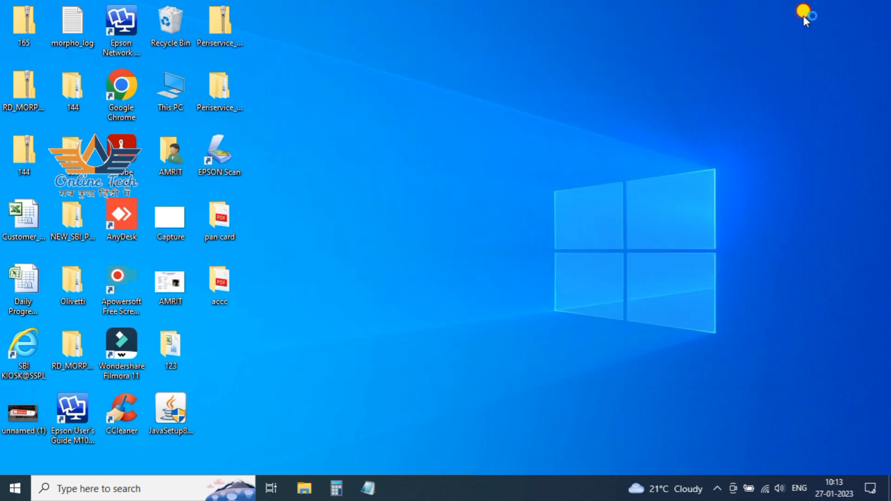
- Open the SBI kiosk login page from the SBI KIOSK@SSPL desktop shortcut
right_click(503, 60)
left_click(562, 96)
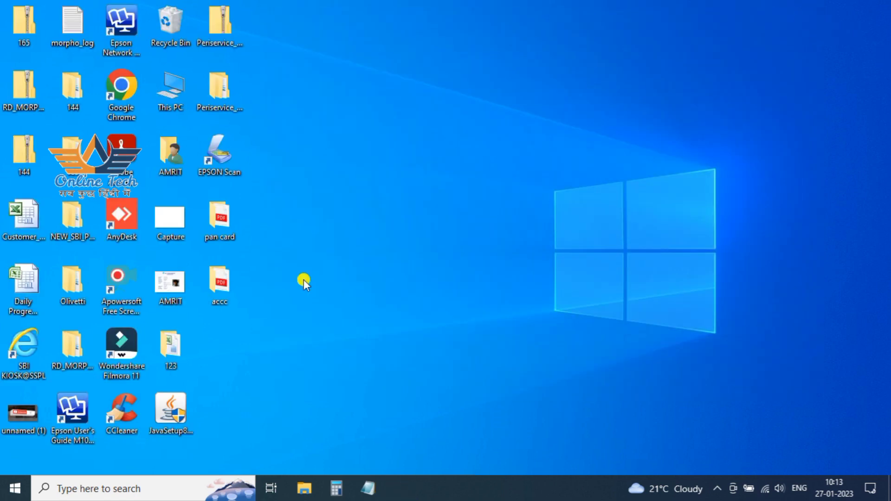
double_click(32, 347)
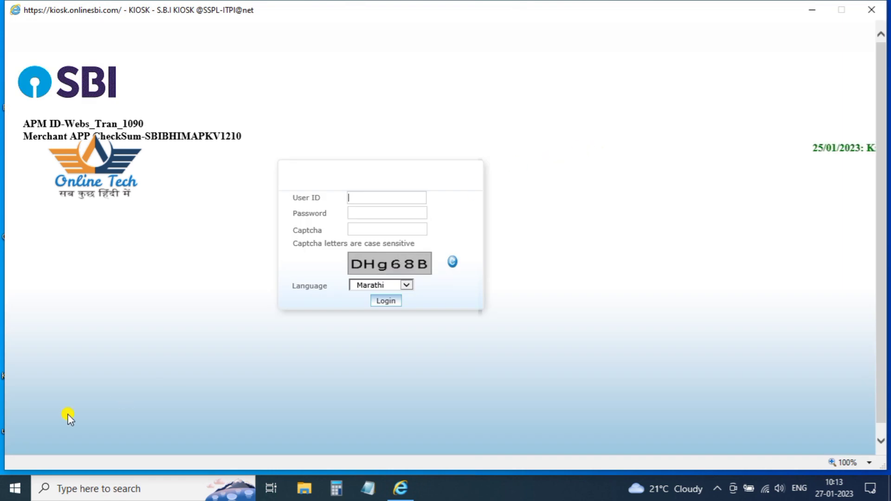
- Switch to Windows Settings and open the Update & Security section at Windows Update
left_click(21, 499)
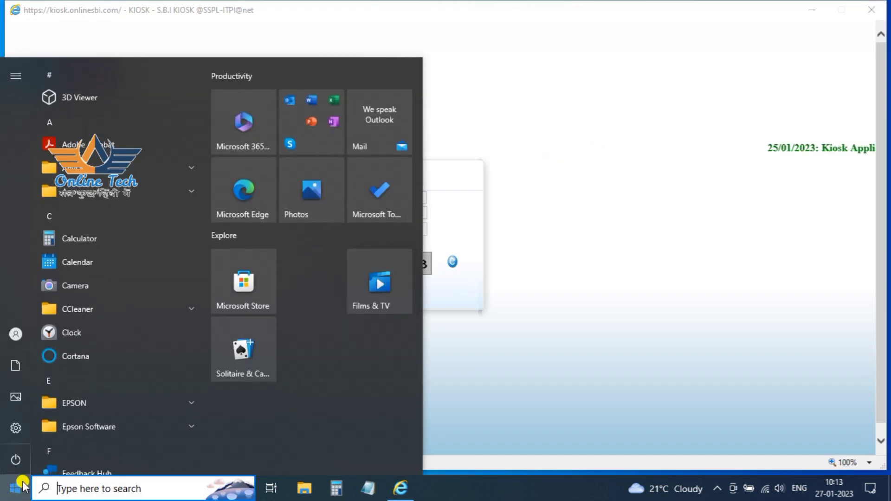
left_click(11, 433)
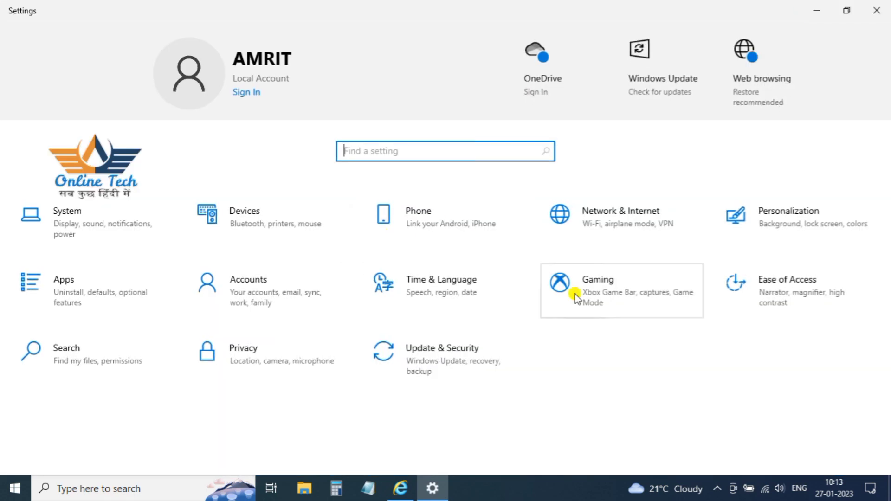
left_click(434, 356)
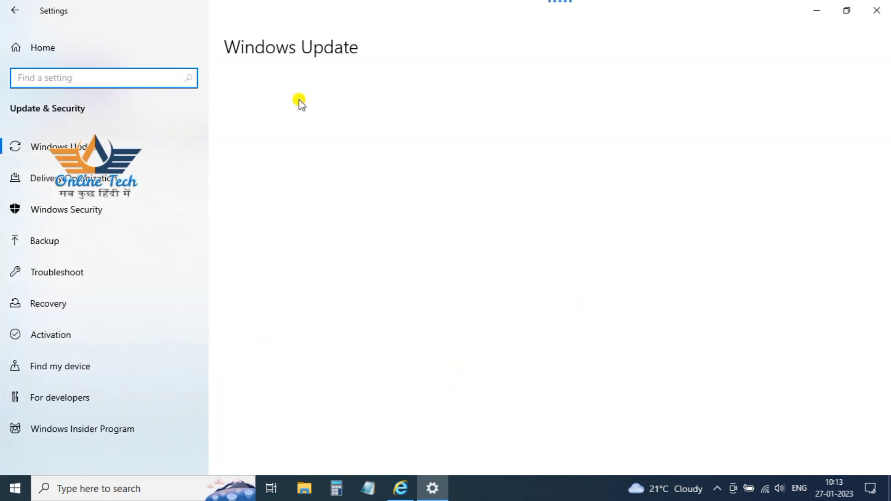